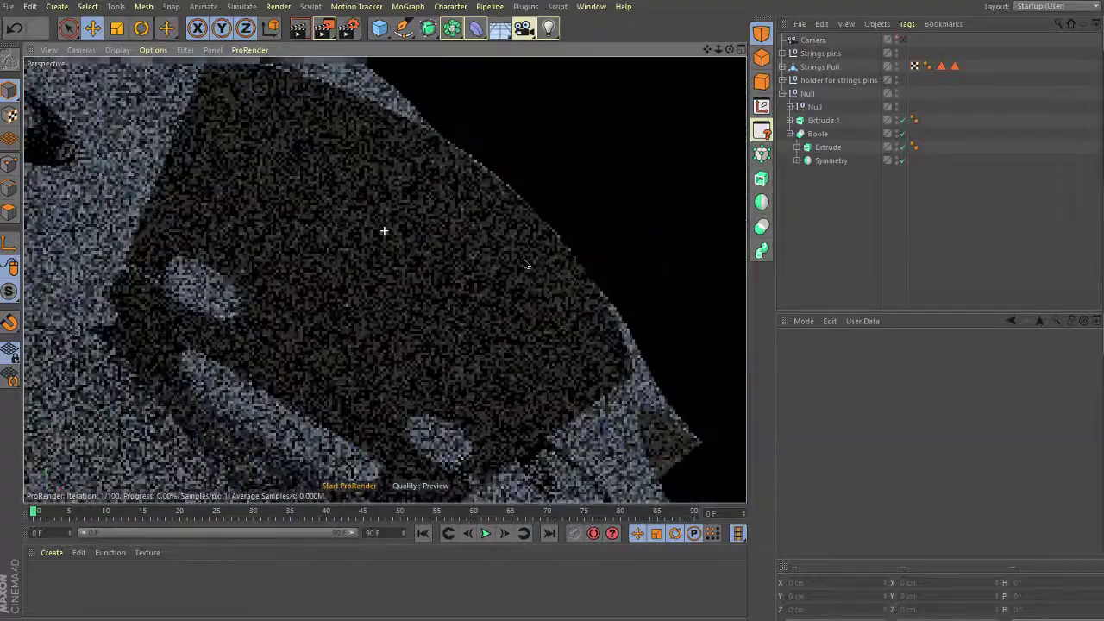
Step: Orbit around the violin's edge and tailpiece, selecting the Strings Pull object
mouse_move(524, 263)
left_mouse_down("alt")
mouse_move(520, 422)
mouse_move(368, 363)
left_mouse_up("alt")
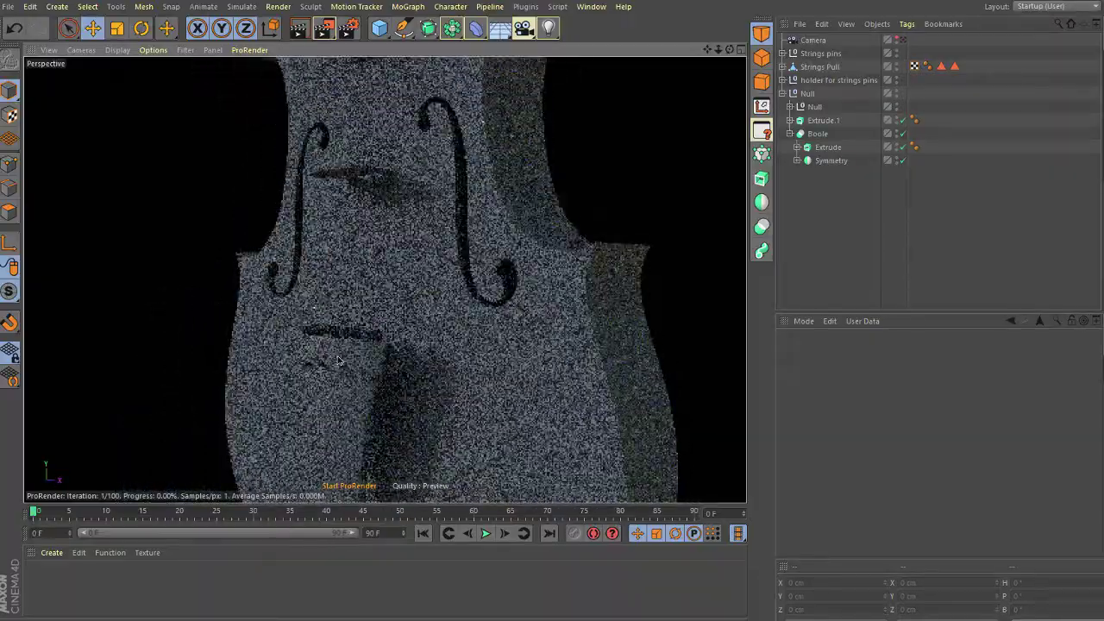
scroll(349, 308, "up", 2)
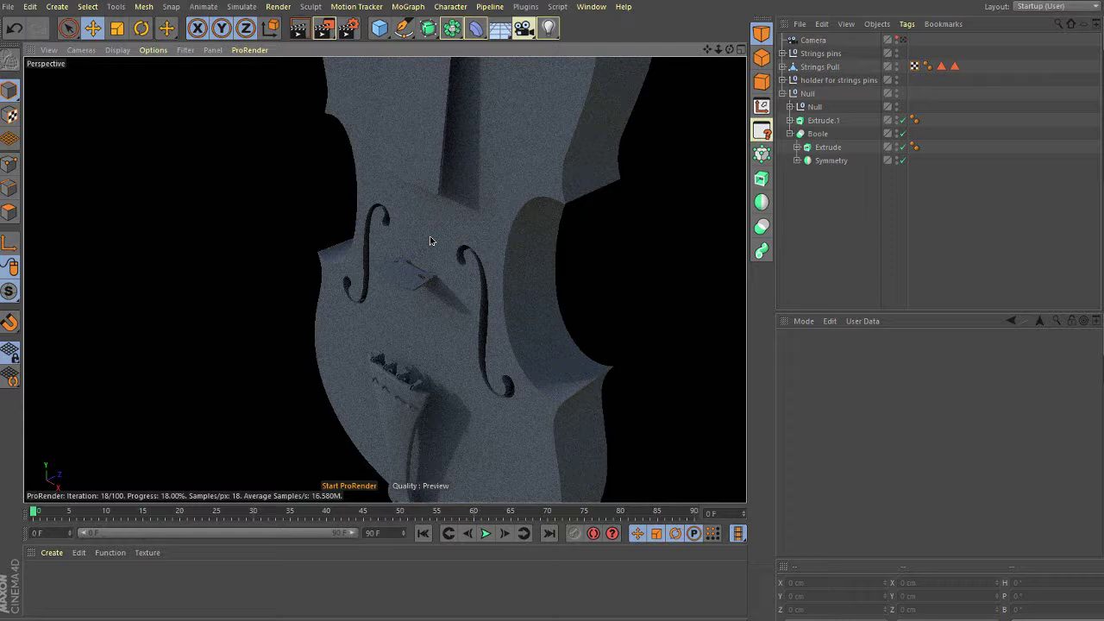
left_click(404, 289)
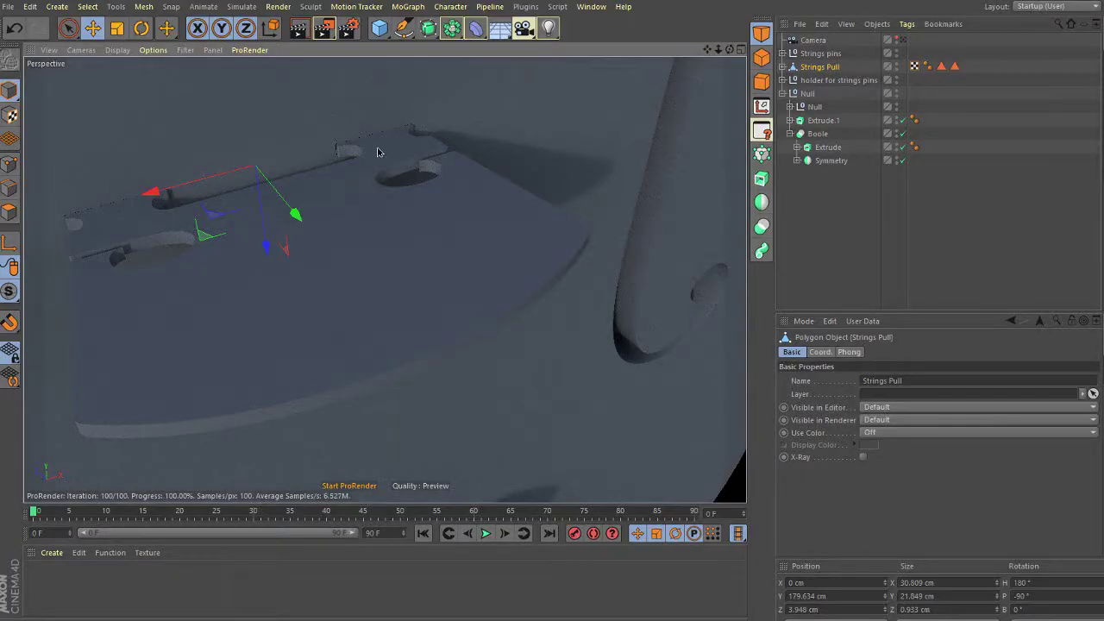
mouse_move(367, 185)
left_mouse_down("alt")
mouse_move(394, 147)
mouse_move(335, 211)
mouse_move(362, 130)
left_mouse_up("alt")
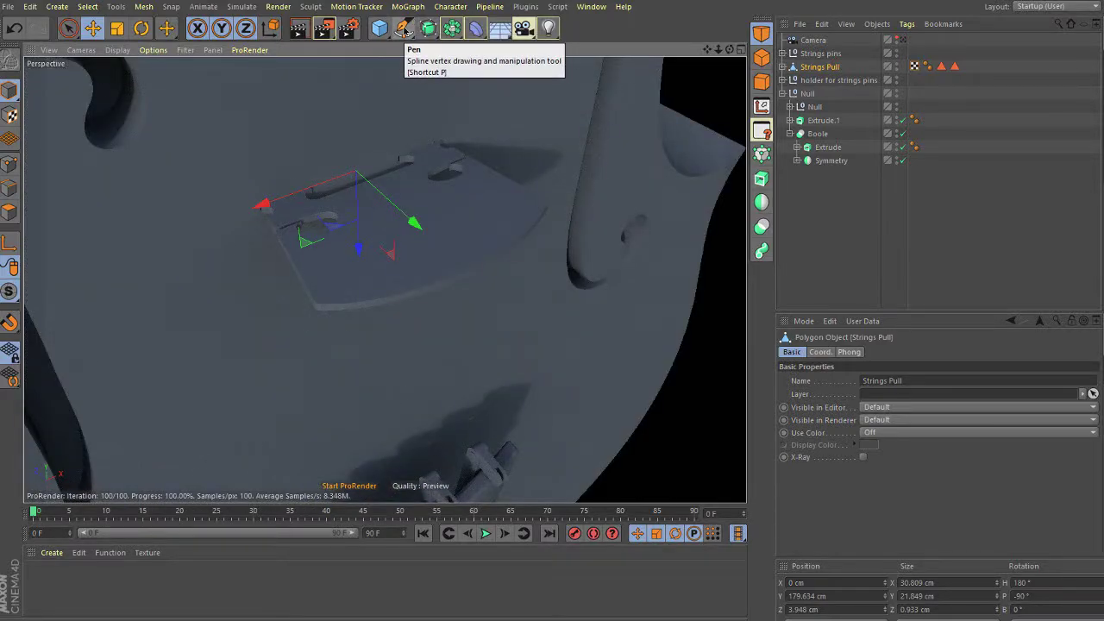
left_click(404, 28)
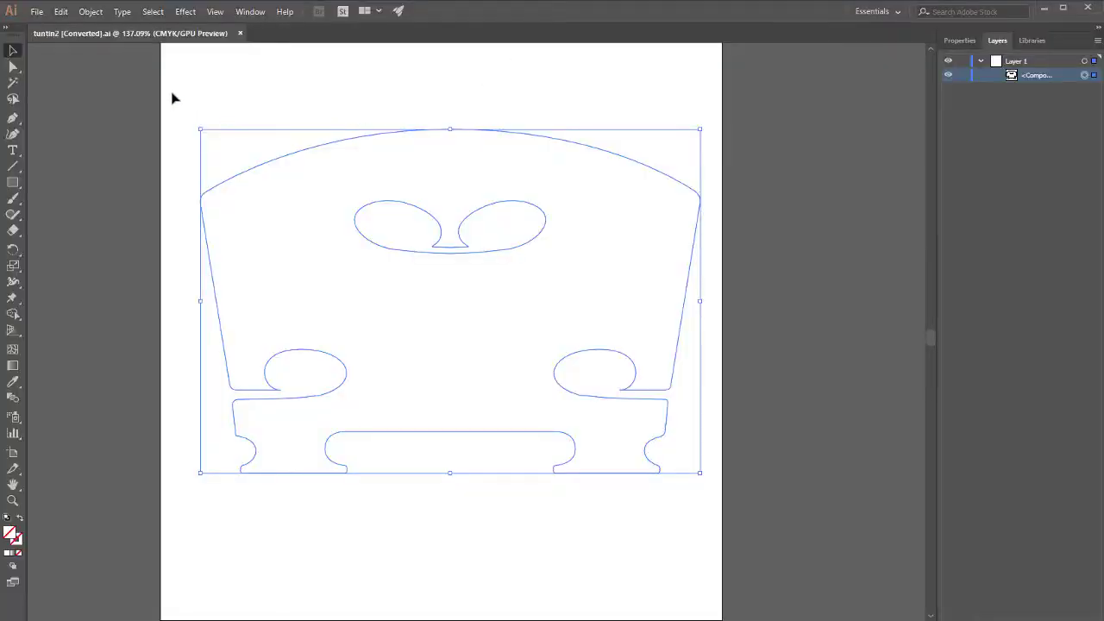
Step: In Illustrator, marquee-select the entire violin-bridge outline
left_click_drag(171, 92, 715, 489)
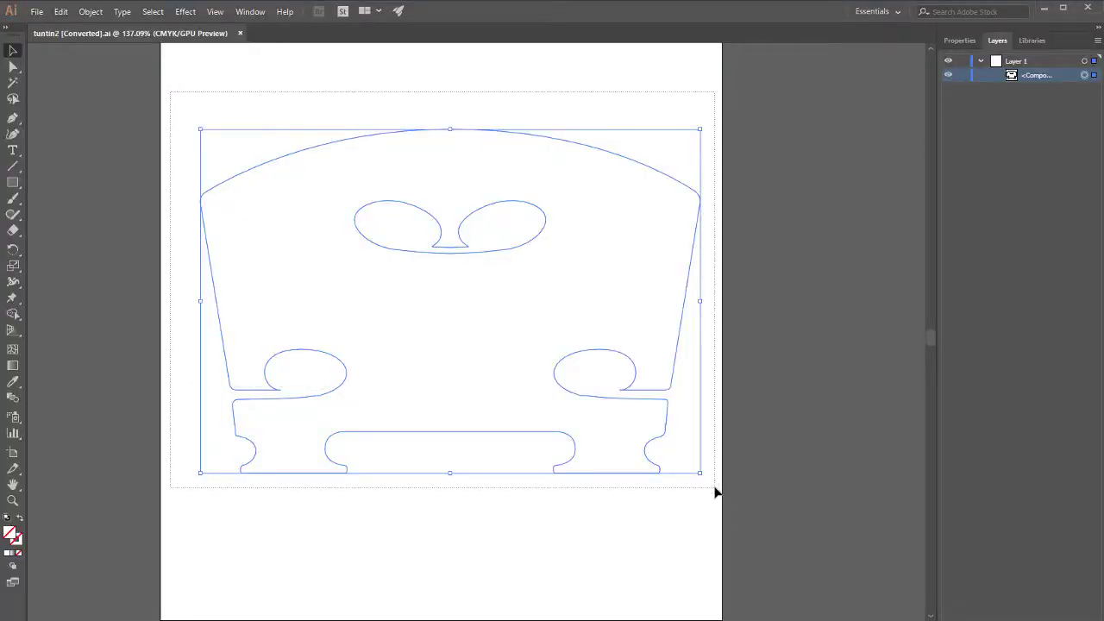
left_click_drag(715, 488, 715, 488)
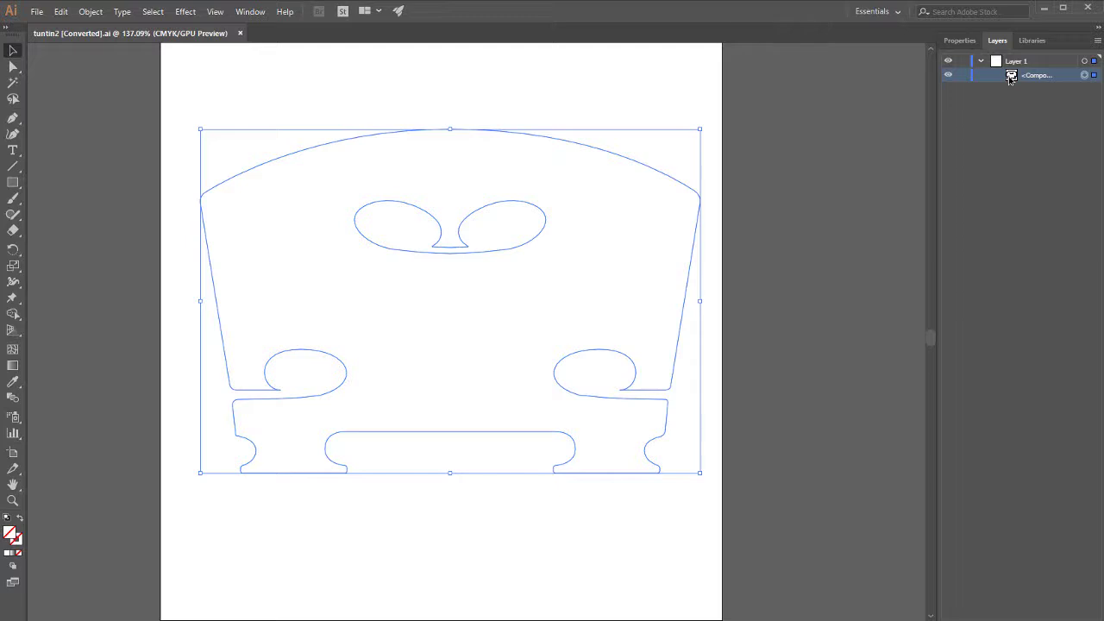
left_click_drag(161, 71, 713, 490)
left_click(38, 12)
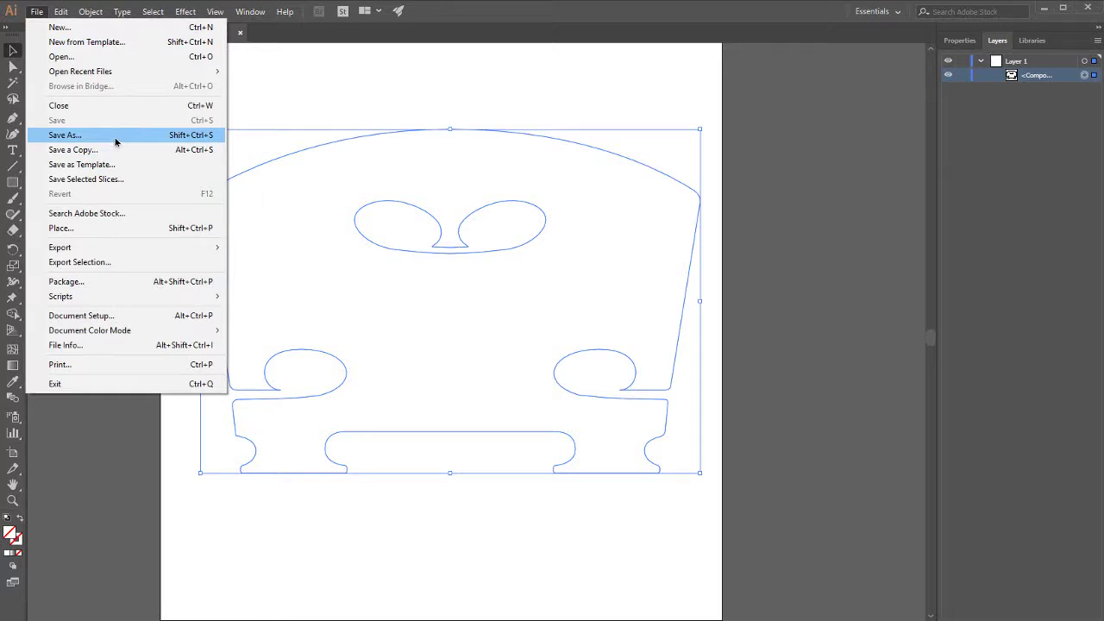
Step: Save the outline over tuntin2 [Converted].ai, replacing the existing file
left_click(116, 138)
left_click(187, 95)
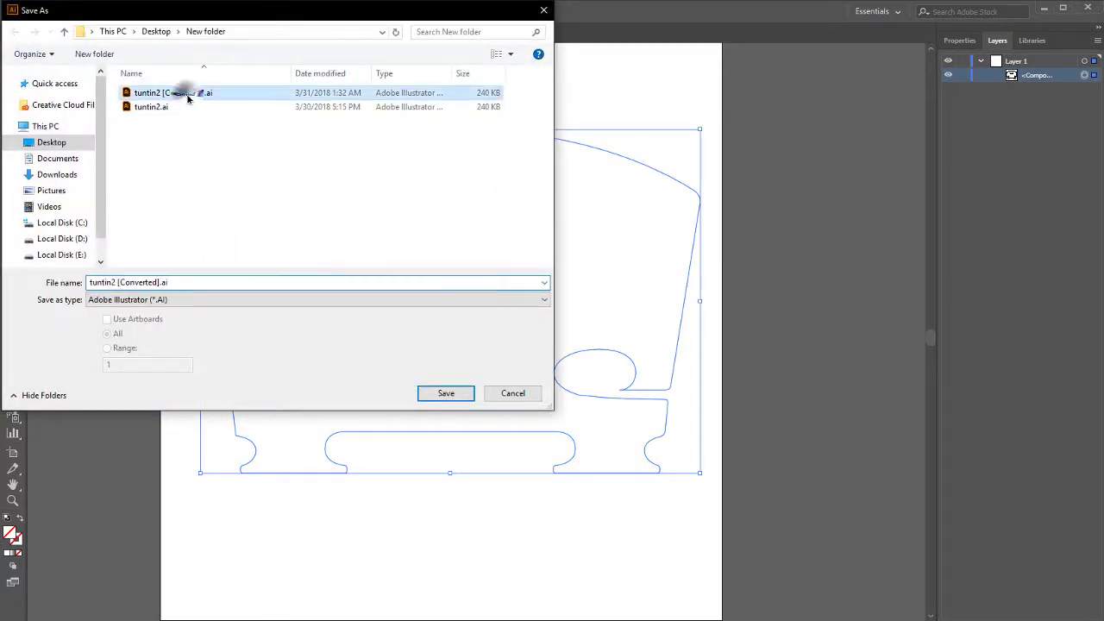
left_click(446, 393)
left_click(590, 350)
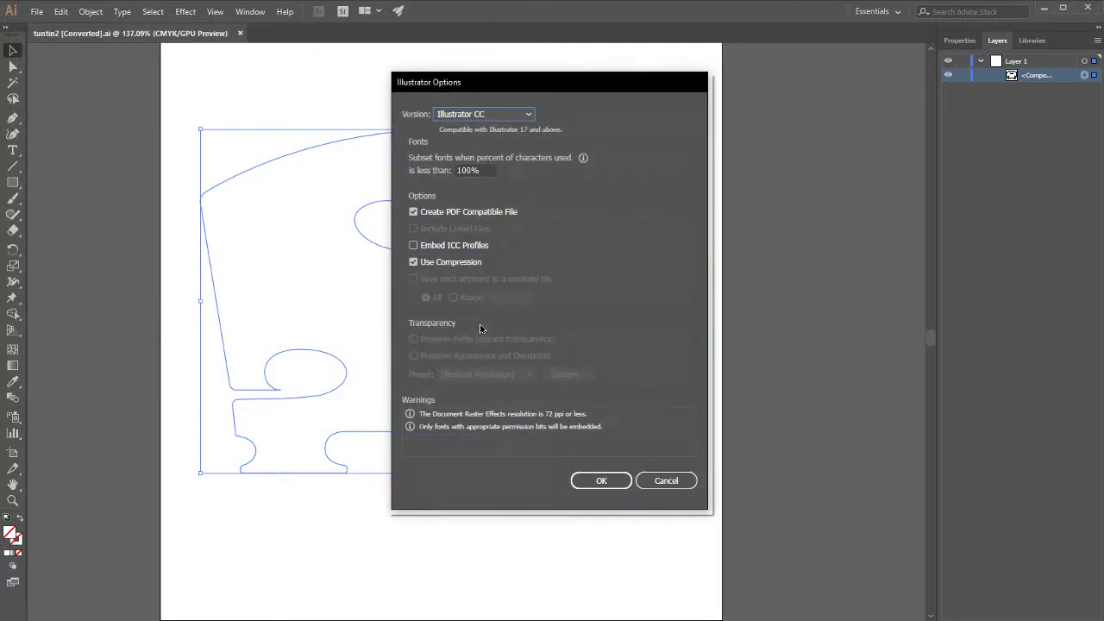
Step: Save as Illustrator 3, permanently dismiss the legacy warning, and import into Cinema 4D
left_click(471, 117)
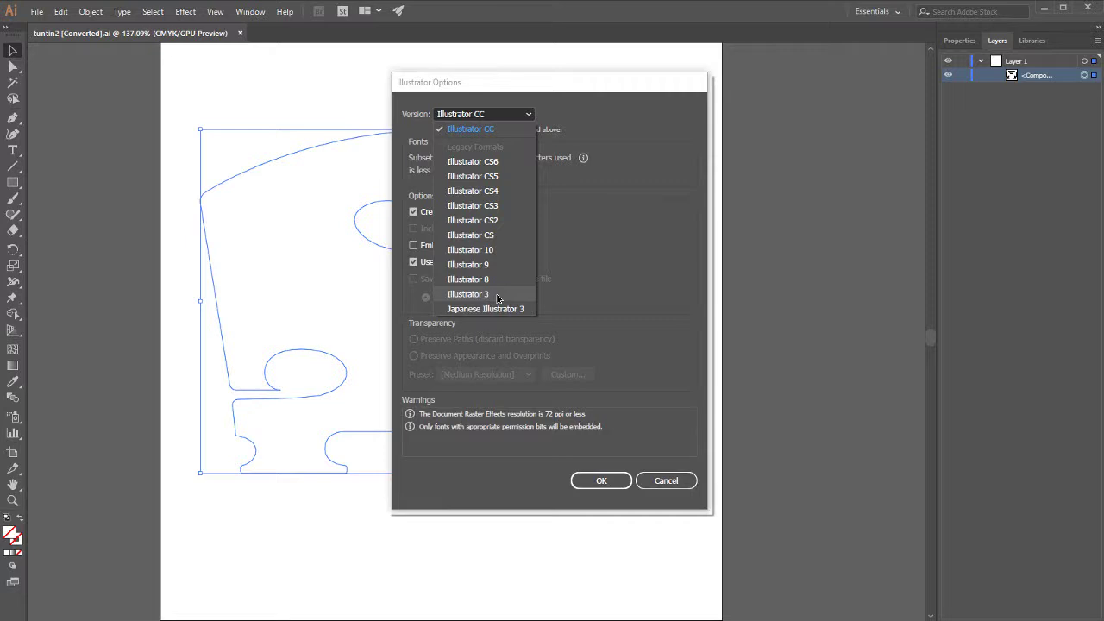
left_click(498, 297)
left_click(603, 467)
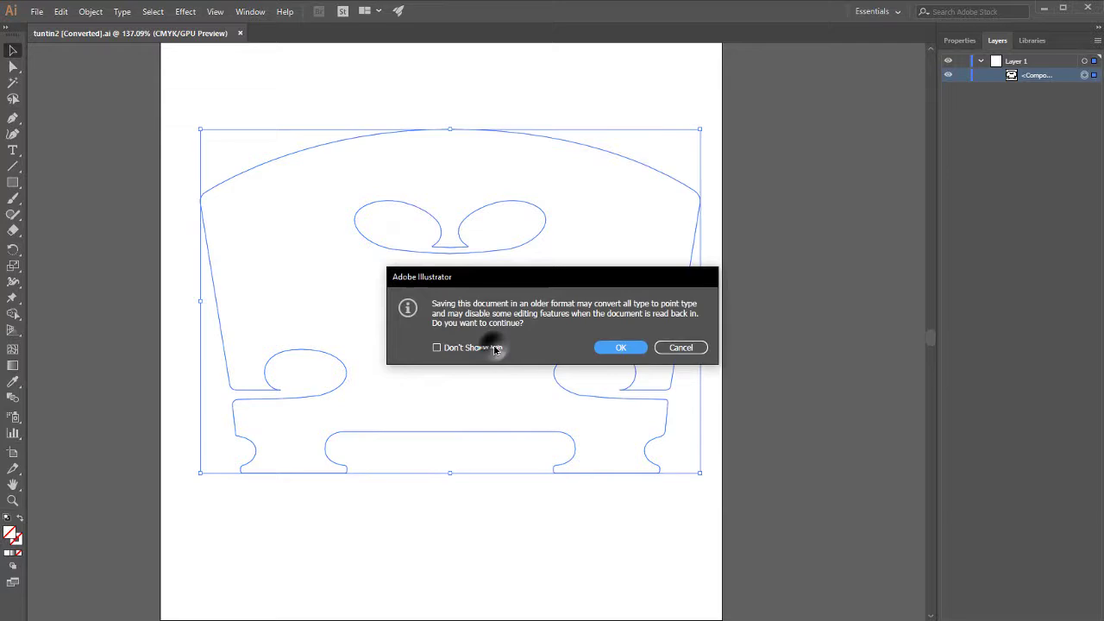
left_click(490, 348)
left_click(621, 347)
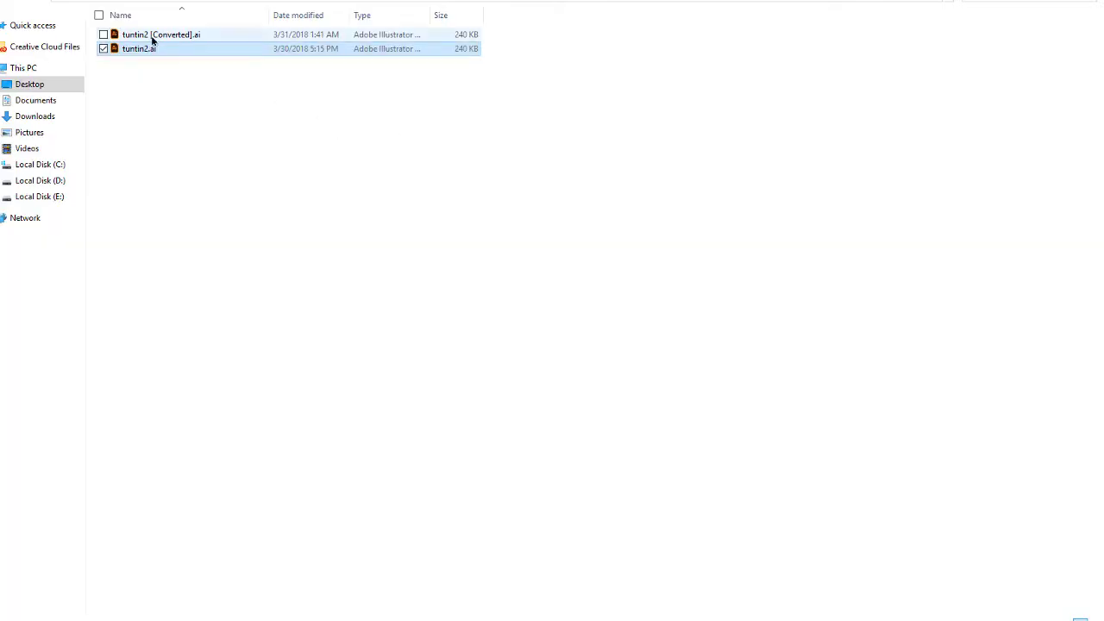
left_click_drag(153, 35, 592, 35)
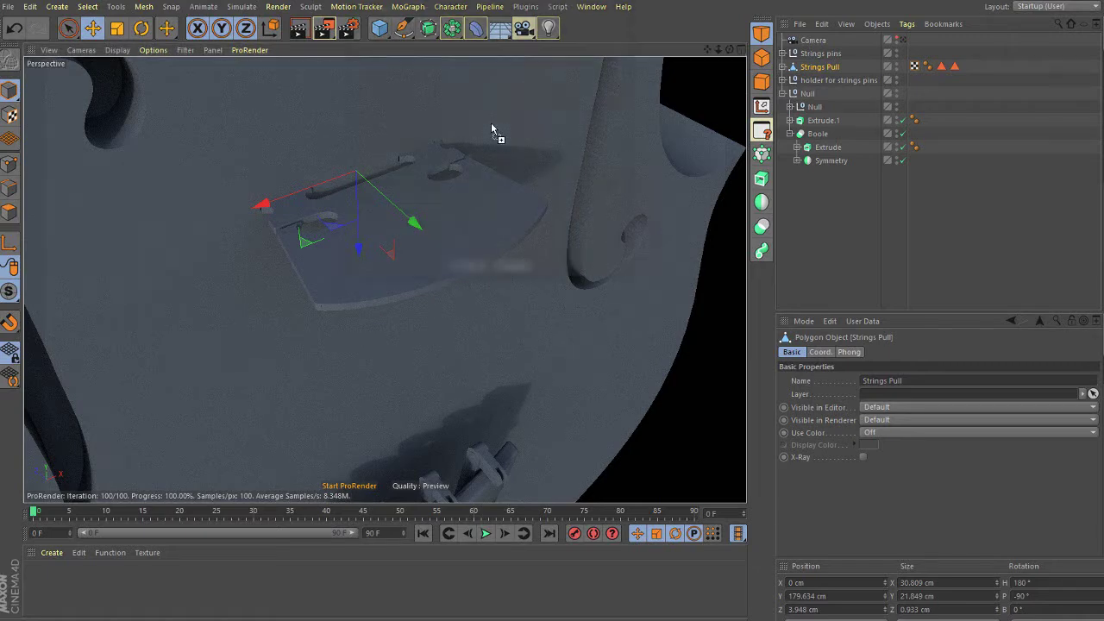
left_click(466, 272)
Step: Face the bridge spline squarely, select it, and add a trial Extrude generator
left_click_drag(284, 129, 611, 256, "alt")
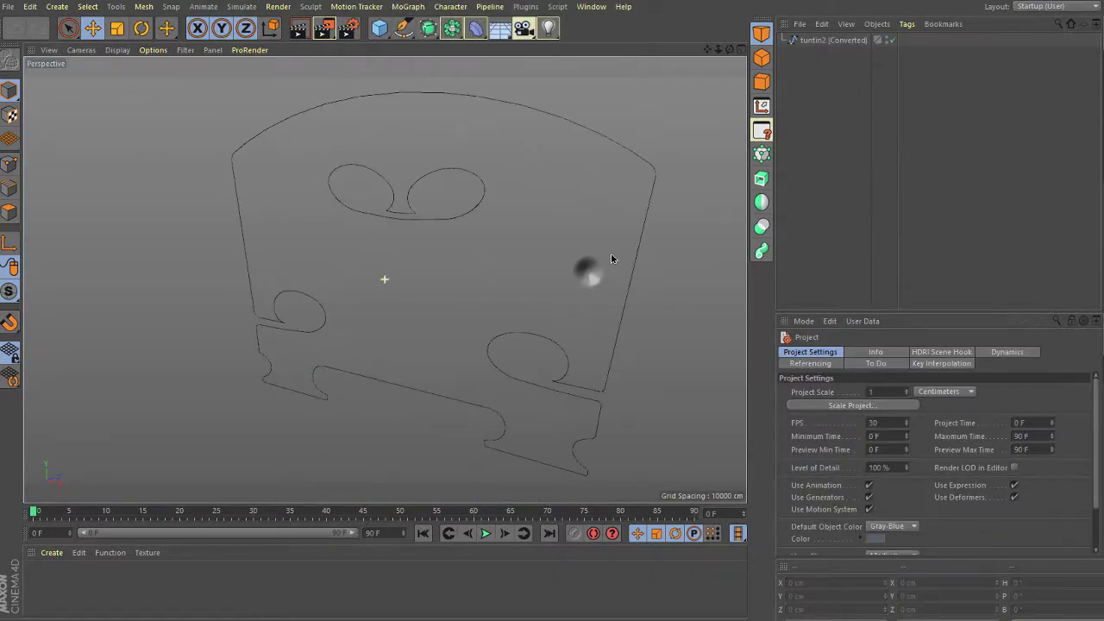
mouse_move(505, 258)
left_mouse_down("alt")
mouse_move(543, 280)
mouse_move(350, 256)
left_mouse_up("alt")
left_click(833, 40)
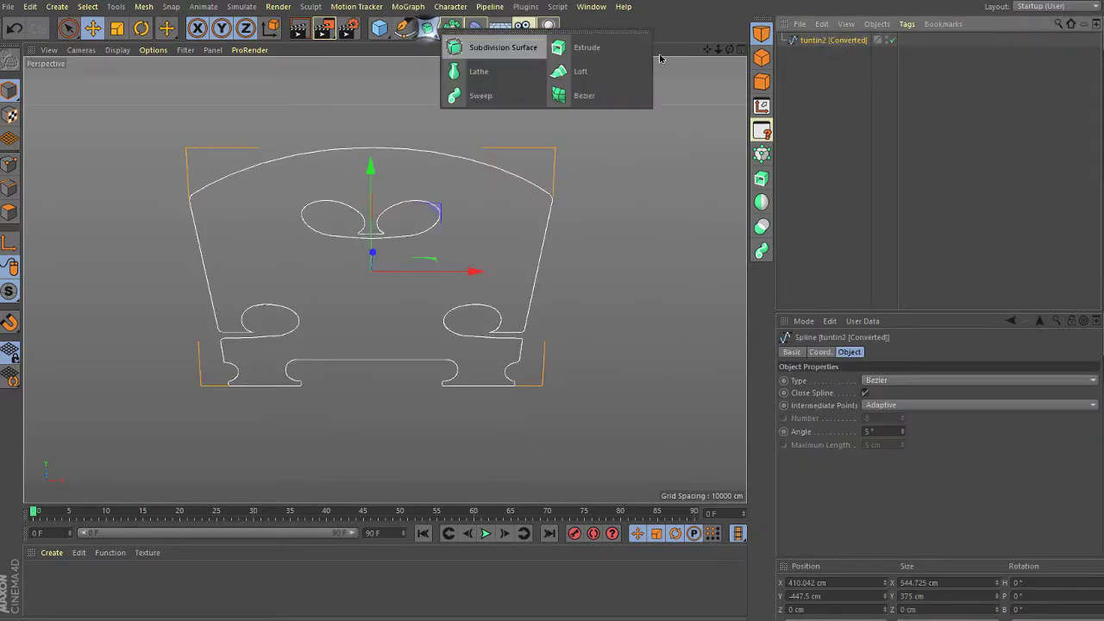
left_click_drag(428, 32, 627, 42)
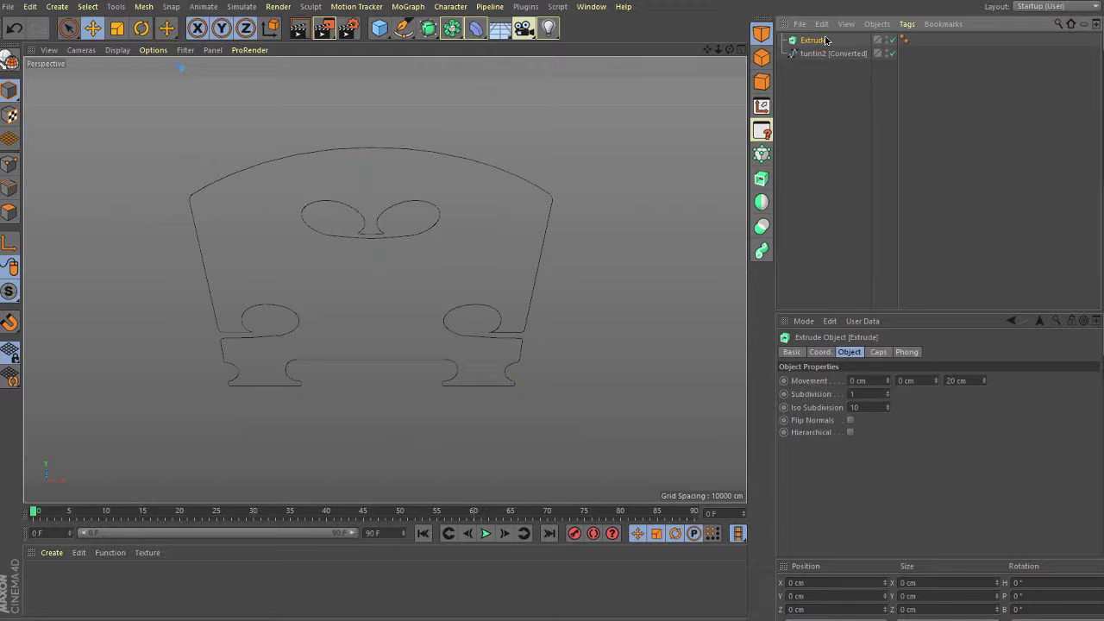
left_click_drag(429, 29, 584, 50)
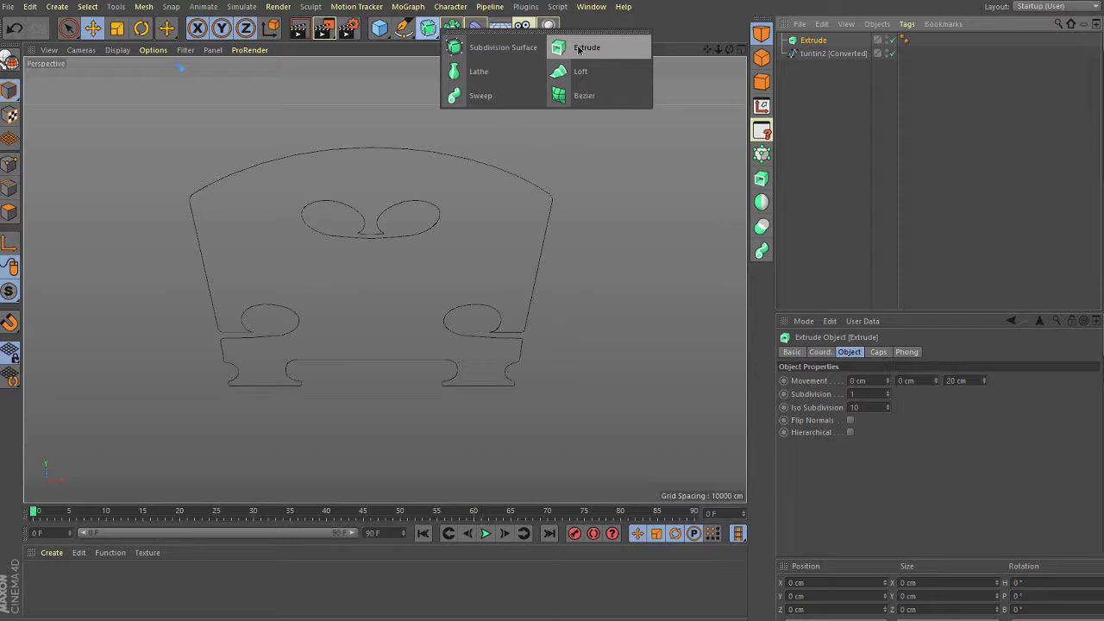
left_click_drag(578, 49, 809, 45)
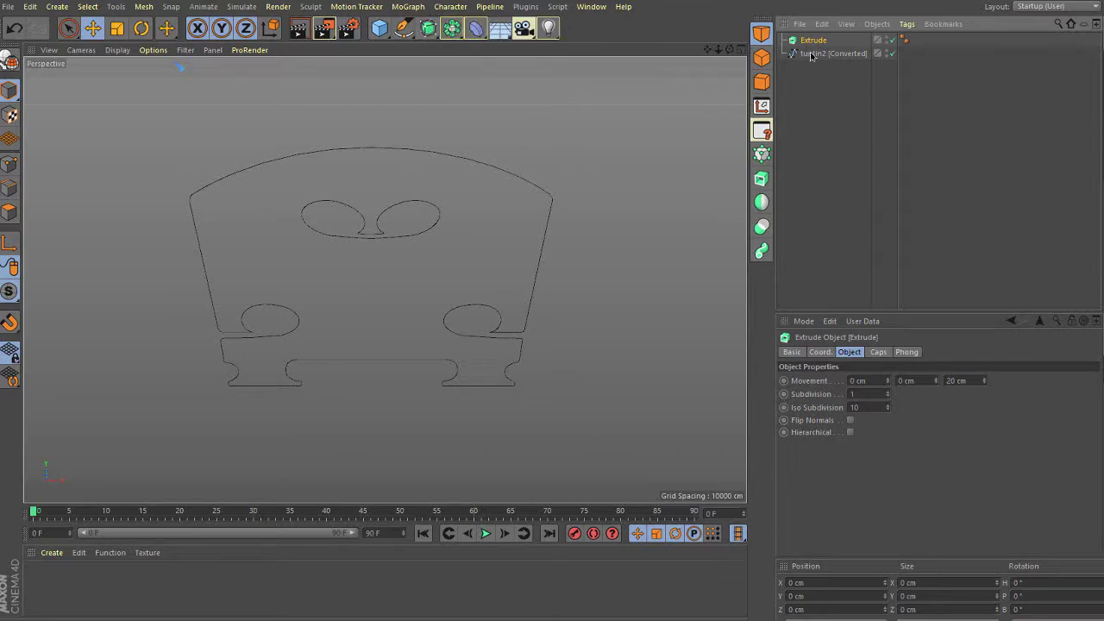
Step: Parent the spline under Extrude briefly, then pull it out and delete the Extrude
left_click(804, 55)
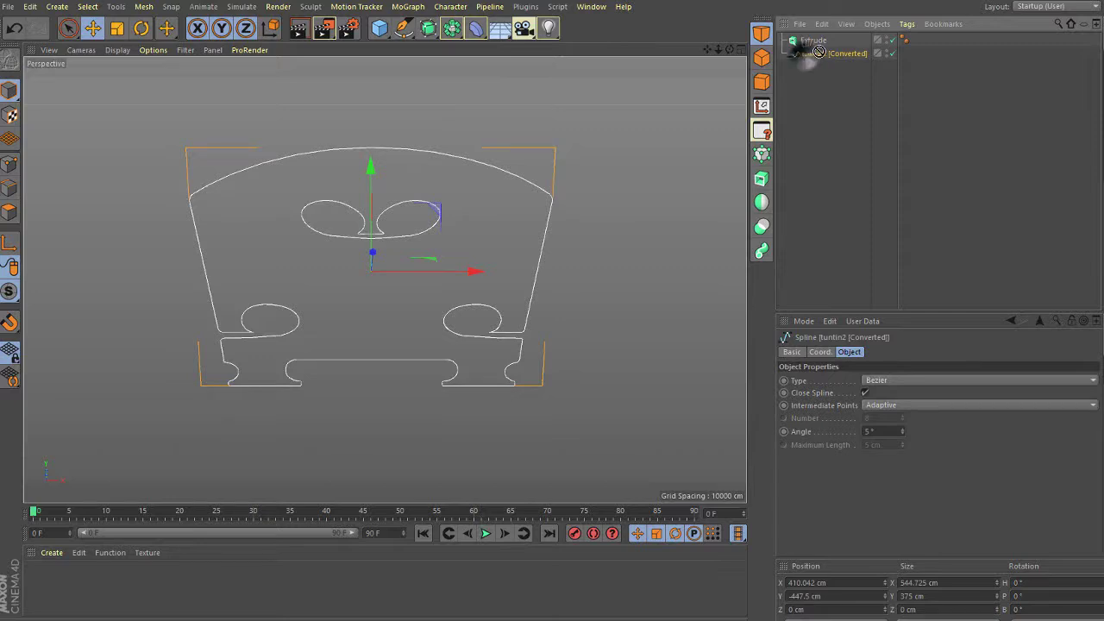
left_click_drag(814, 44, 815, 46)
left_click(811, 42)
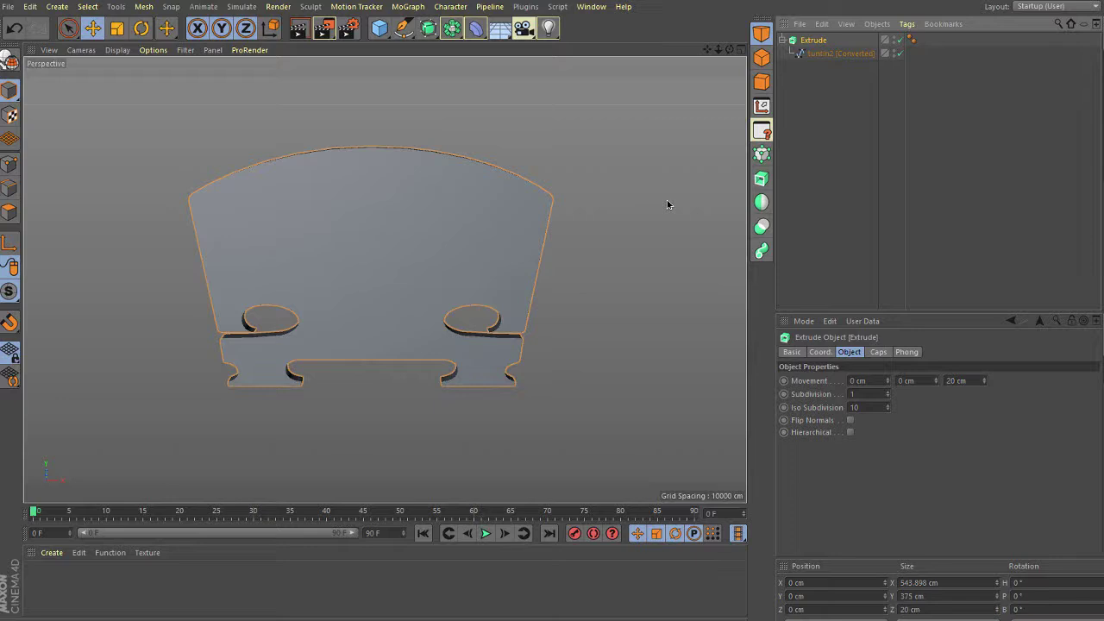
left_click_drag(819, 53, 815, 62)
left_click(814, 43)
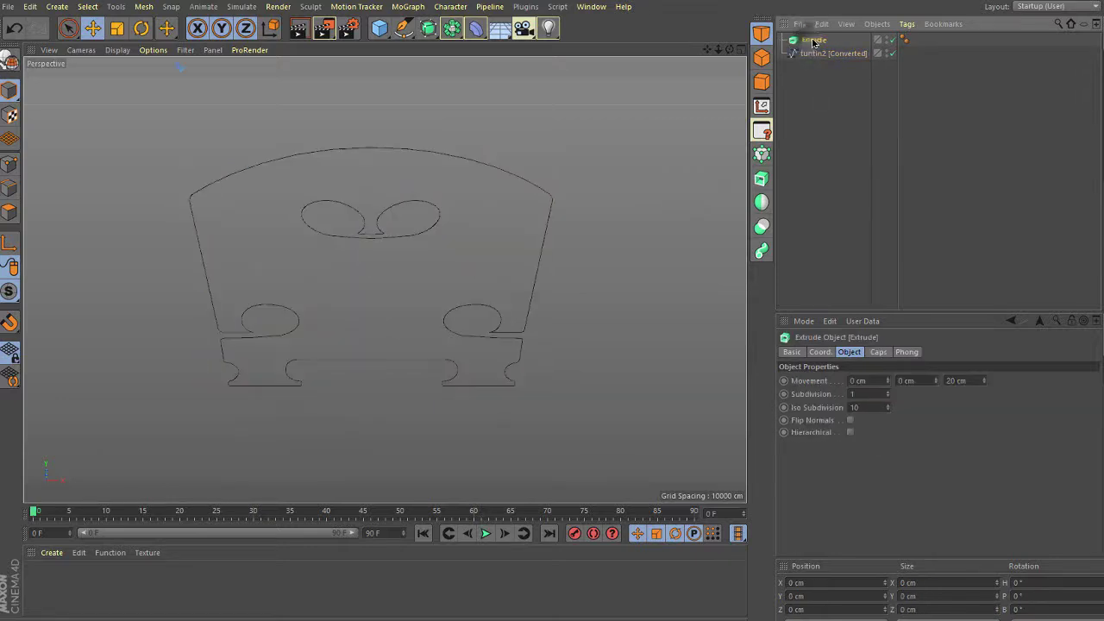
key("Delete")
left_click(813, 41)
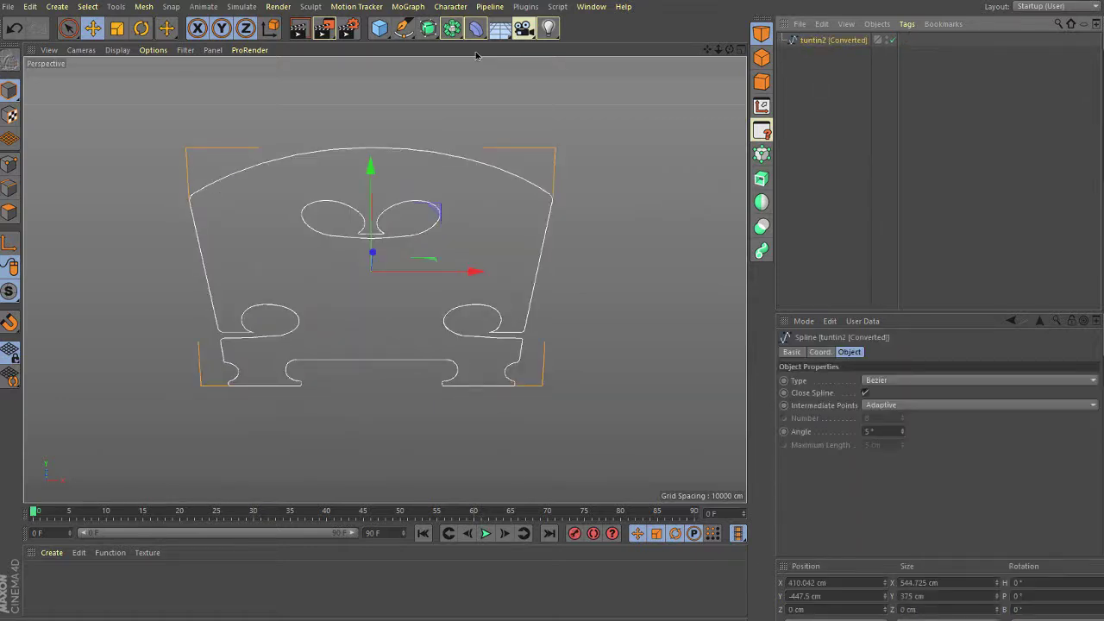
Step: Add a new Extrude holding the tuntin2 bridge spline and orbit to inspect it
left_click(428, 29)
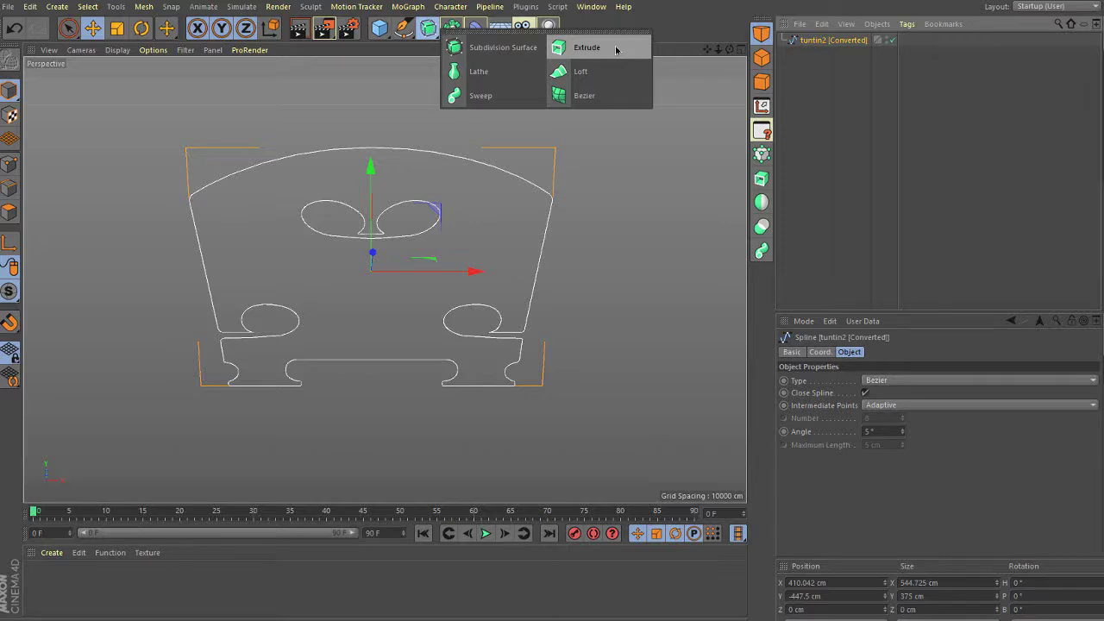
left_click(616, 49)
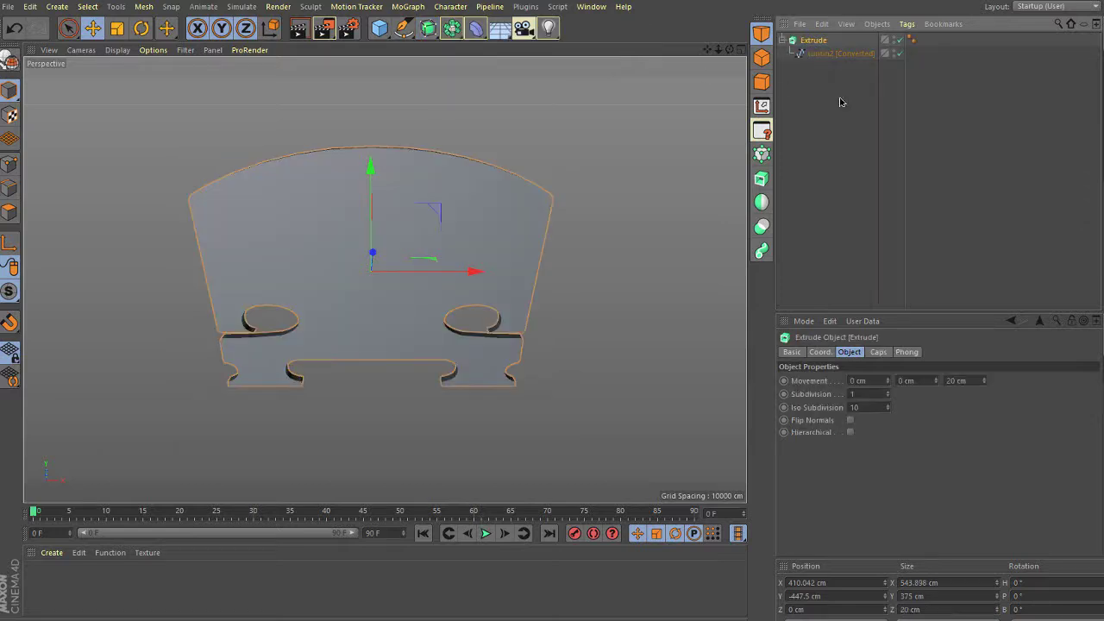
left_click(807, 65)
mouse_move(477, 214)
left_mouse_down("alt")
mouse_move(399, 183)
mouse_move(394, 196)
mouse_move(439, 232)
mouse_move(554, 188)
mouse_move(636, 182)
mouse_move(495, 229)
mouse_move(386, 206)
left_mouse_up("alt")
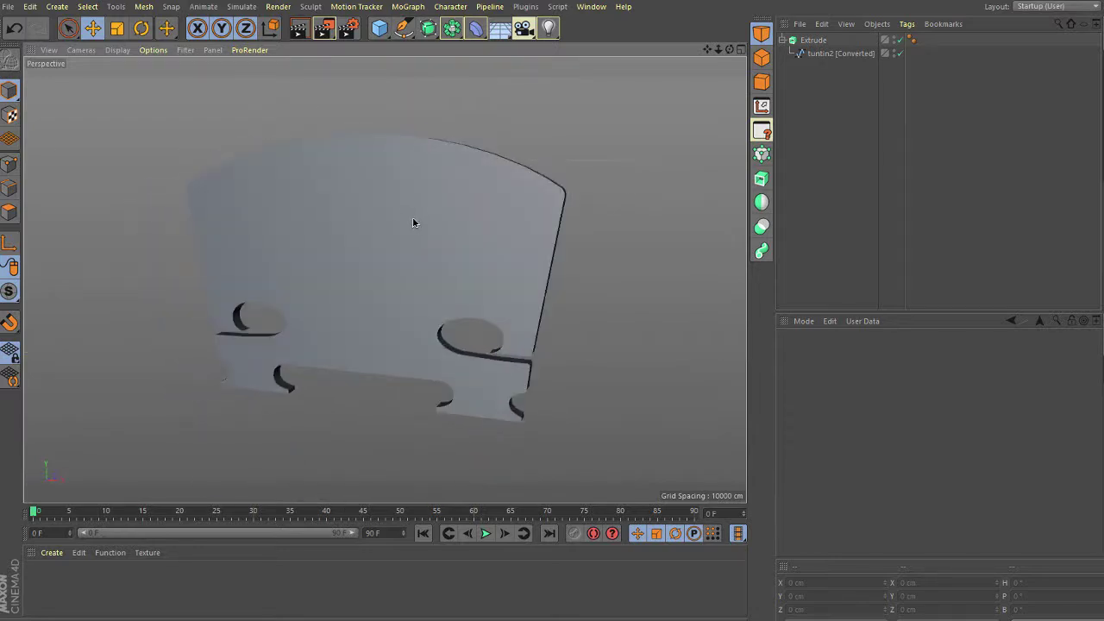
left_click(813, 40)
left_click(830, 54)
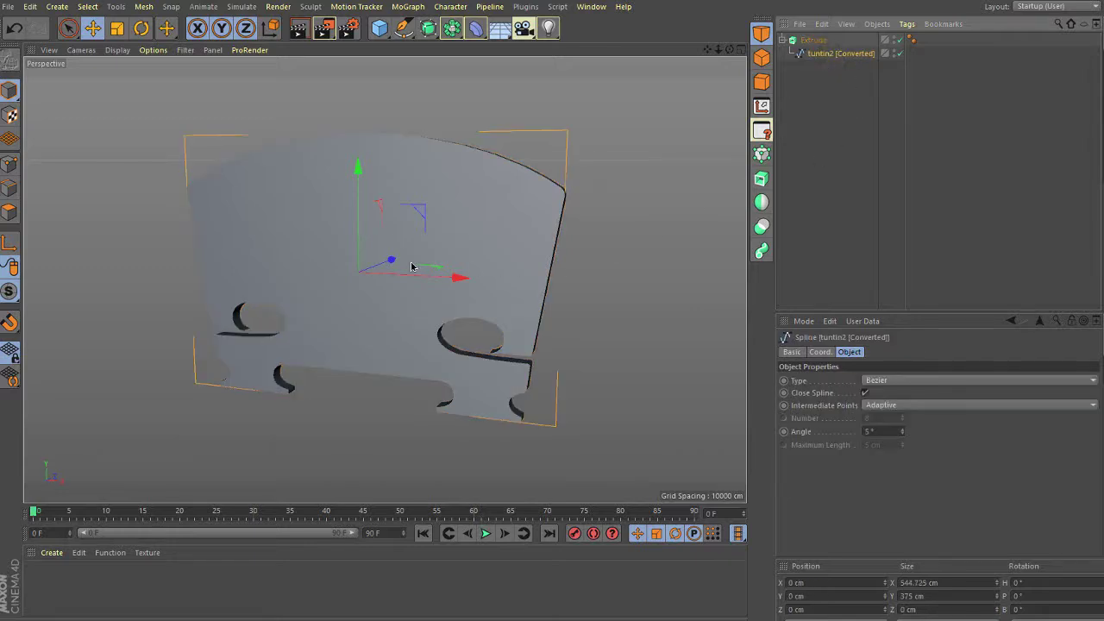
Step: Rotate the bridge spline -90° on heading inside the Extrude
left_click(141, 27)
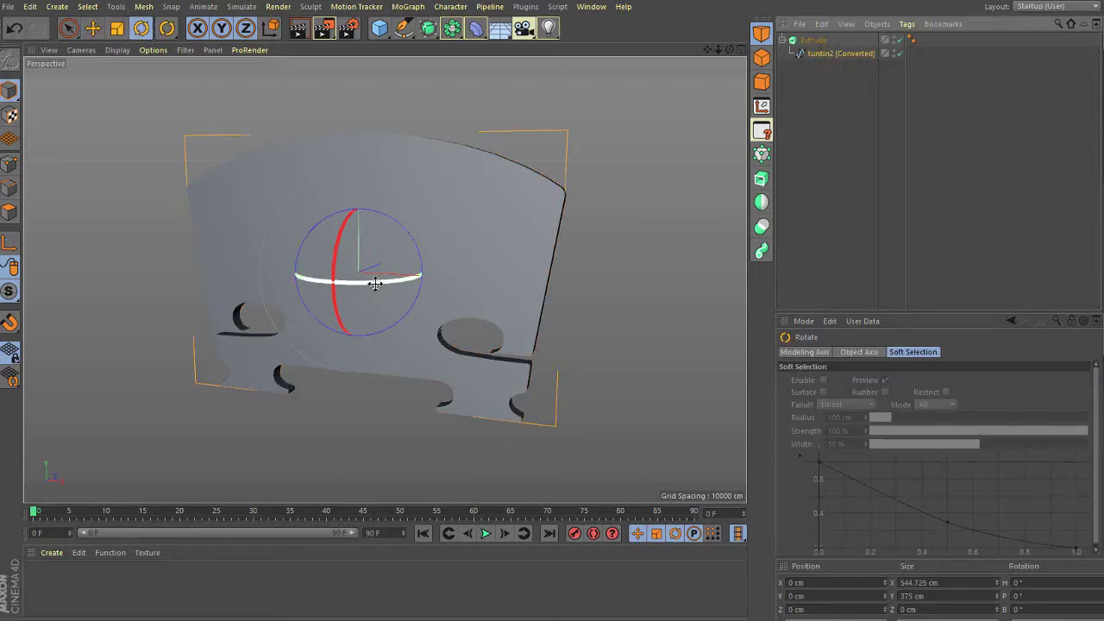
mouse_move(370, 278)
left_mouse_down()
mouse_move(300, 277)
mouse_move(216, 256)
mouse_move(227, 259)
left_mouse_up()
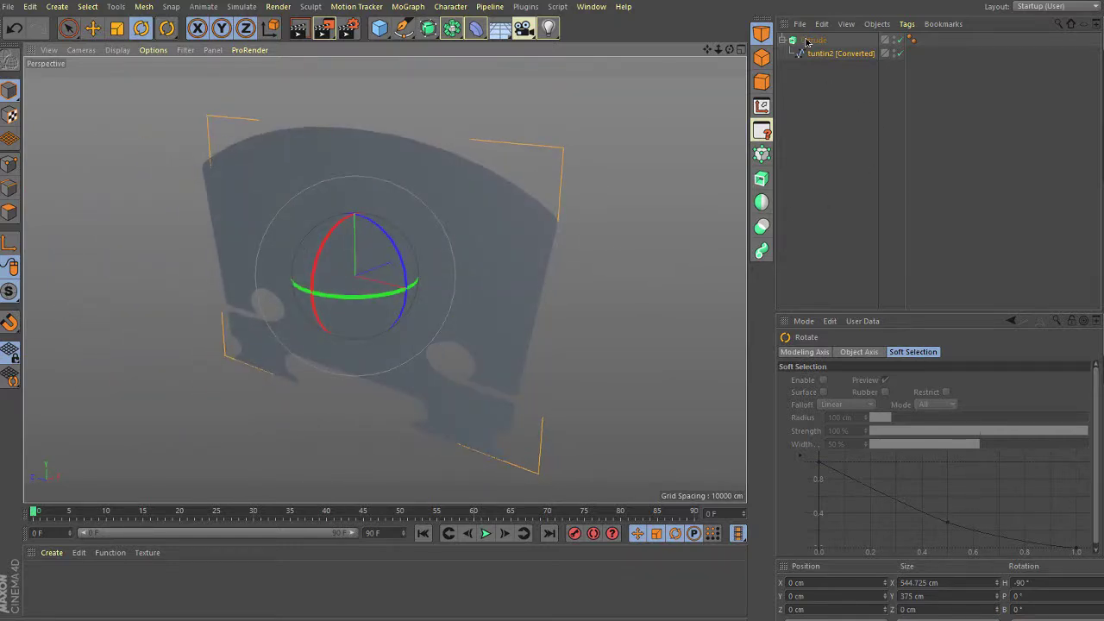
left_click(811, 41)
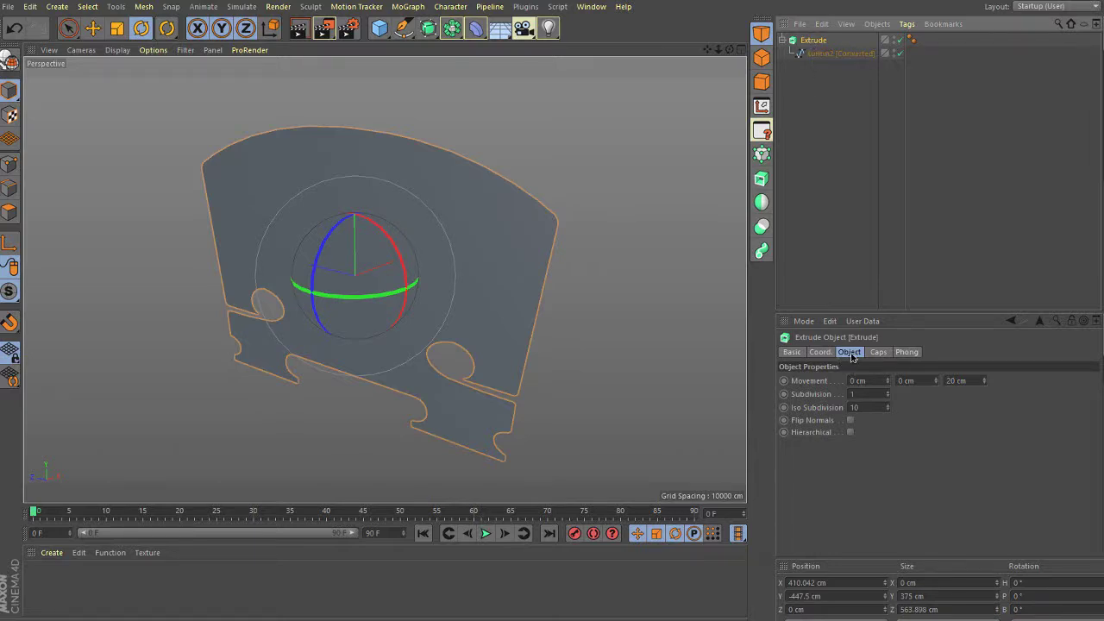
Step: Set the Extrude's Movement Z to 0 and Movement X to 30 cm
double_click(971, 383)
type("0")
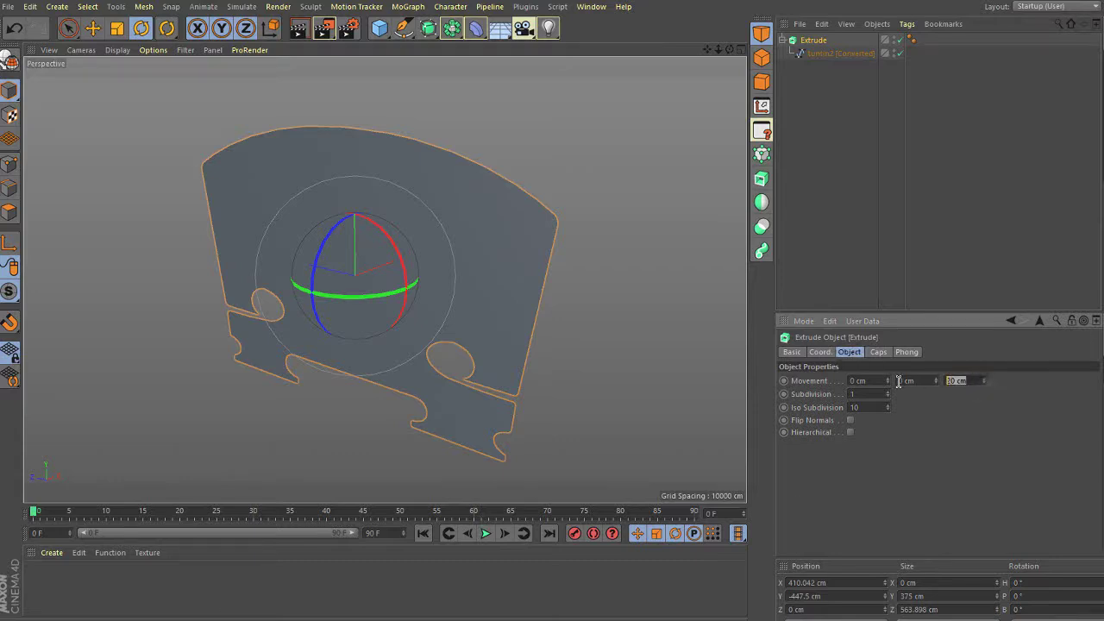
key("Return")
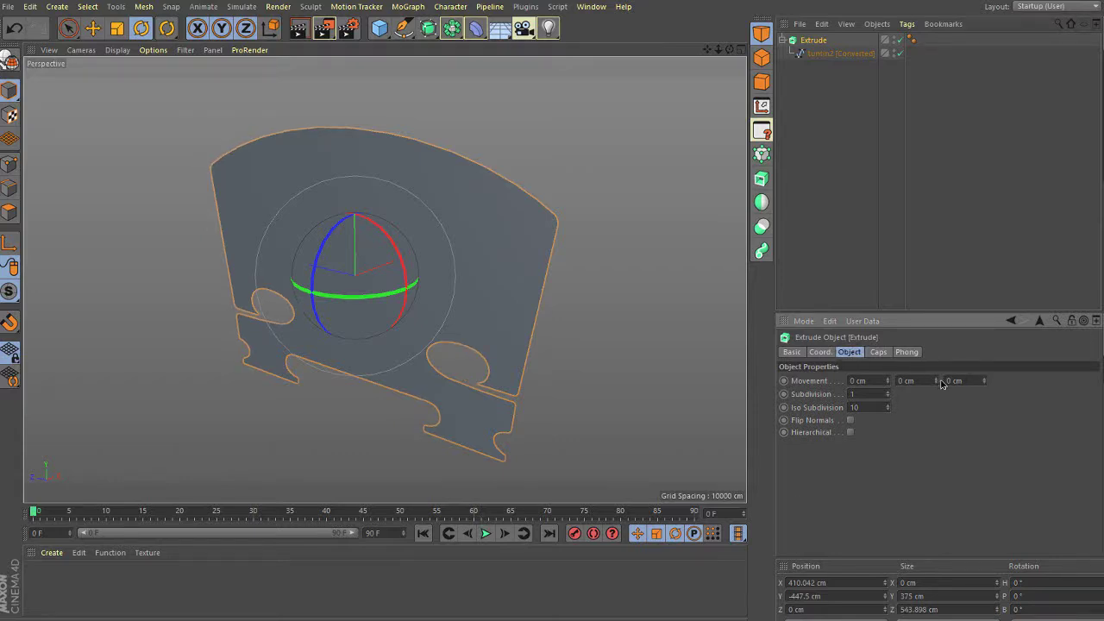
left_click_drag(936, 381, 932, 380)
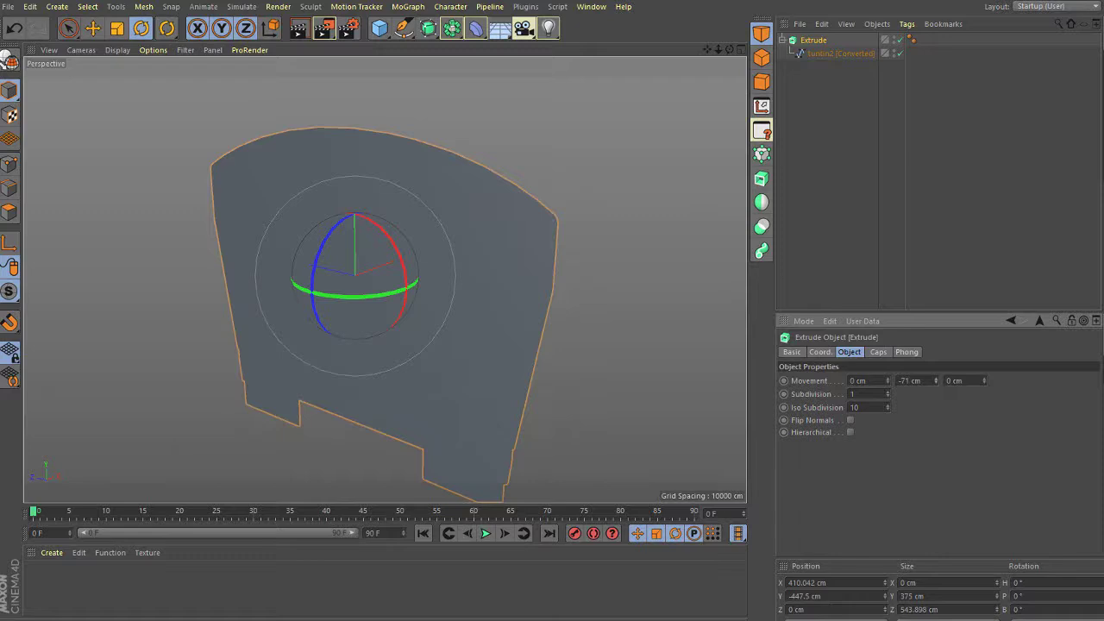
key("ctrl+z")
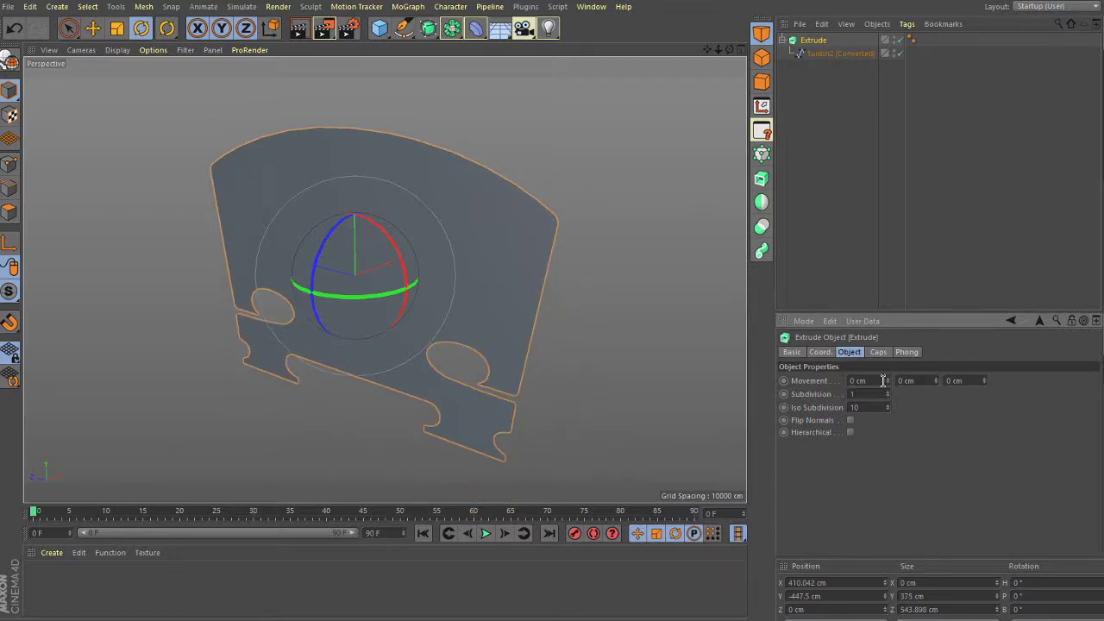
left_click_drag(888, 383, 887, 384)
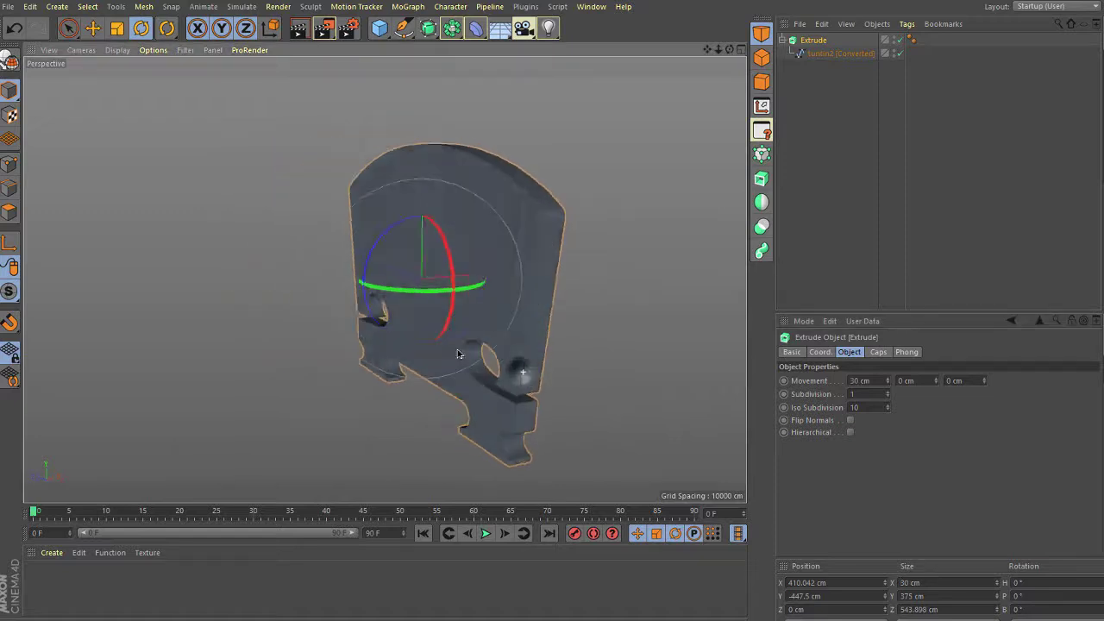
mouse_move(569, 357)
left_mouse_down("alt")
mouse_move(511, 357)
mouse_move(569, 386)
mouse_move(492, 294)
left_mouse_up("alt")
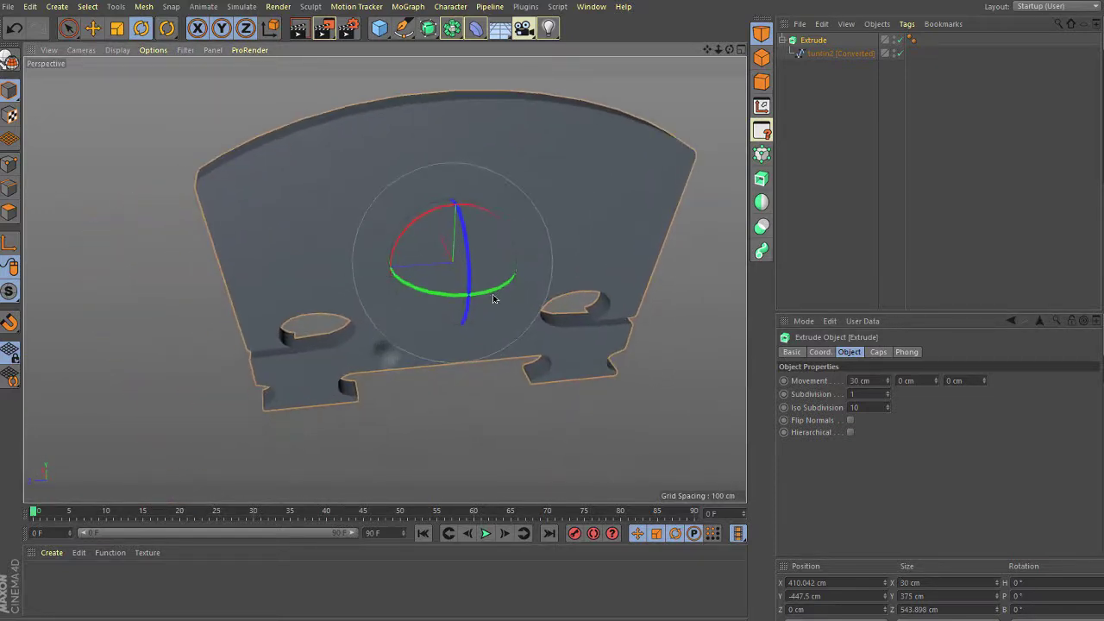
left_click(960, 381)
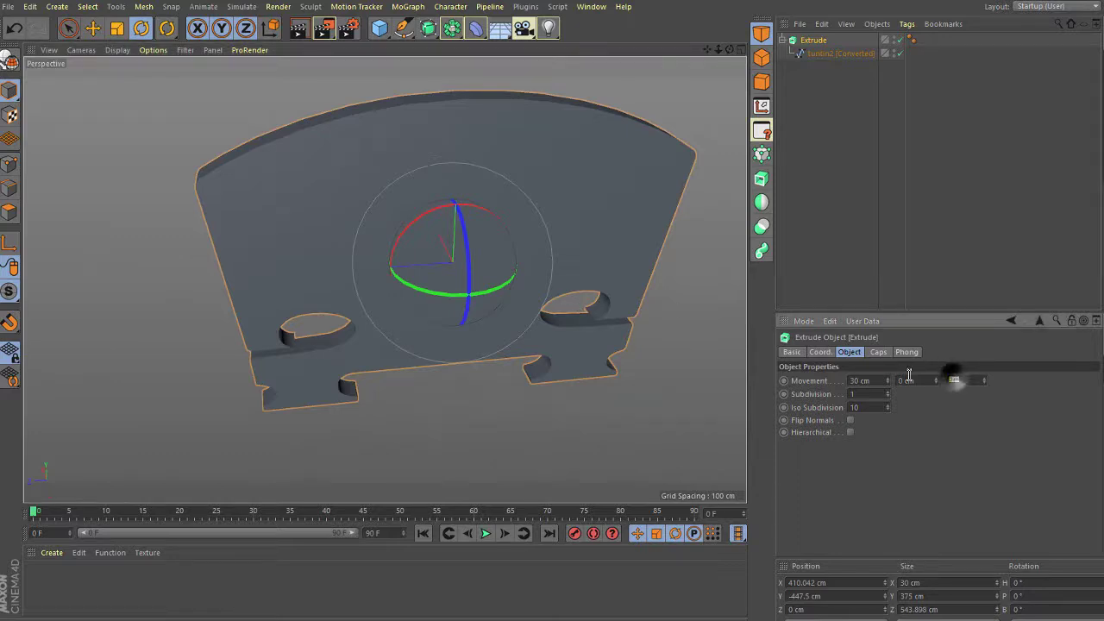
left_click(715, 265)
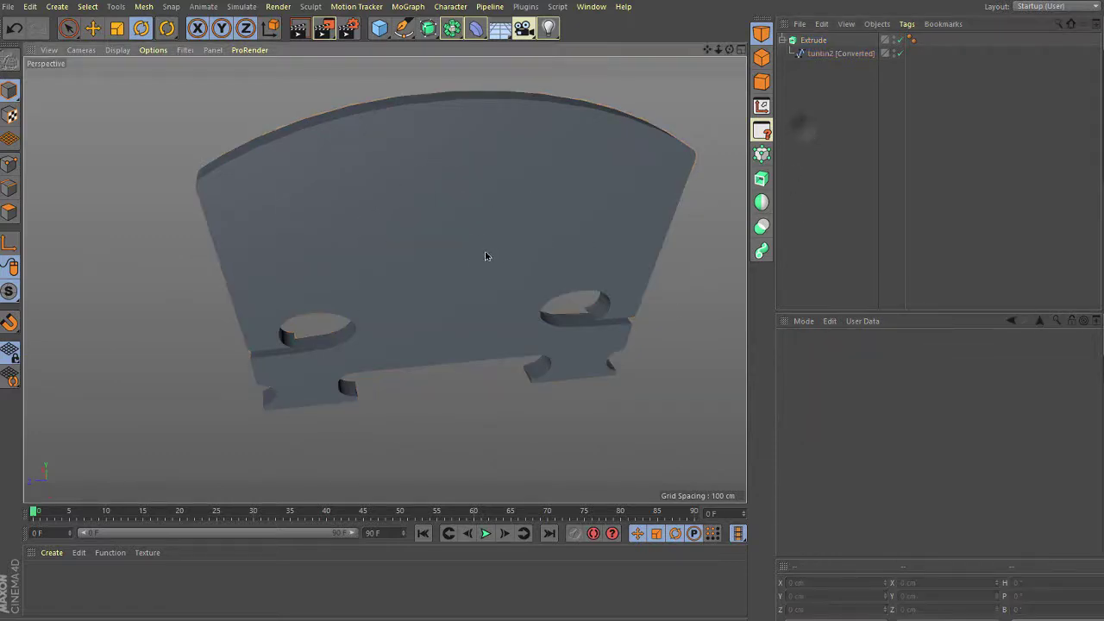
Step: Orbit to a frontal view of the bridge and open the generator palette
mouse_move(485, 254)
left_mouse_down("alt")
mouse_move(469, 185)
mouse_move(489, 254)
mouse_move(649, 205)
mouse_move(694, 163)
mouse_move(629, 207)
mouse_move(461, 232)
mouse_move(419, 222)
mouse_move(468, 217)
mouse_move(379, 199)
left_mouse_up("alt")
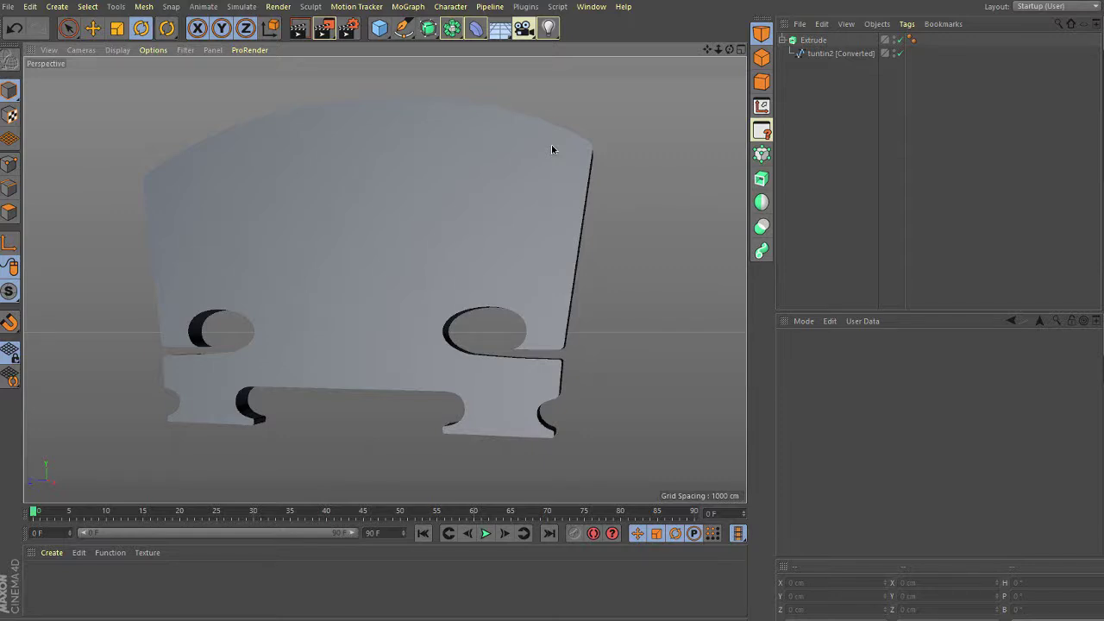
left_click(428, 27)
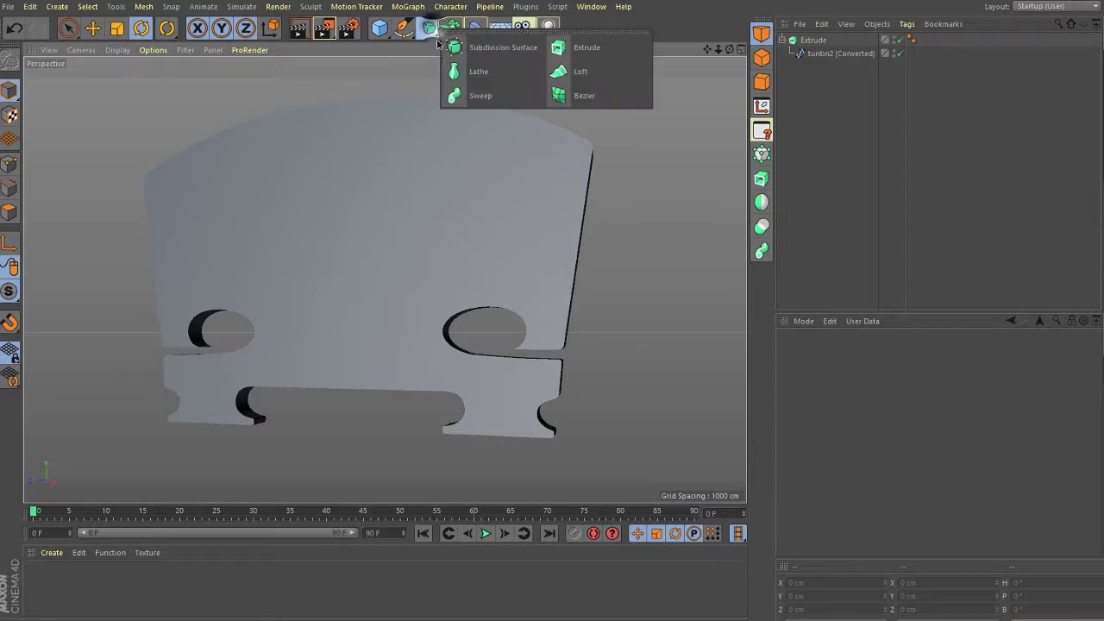